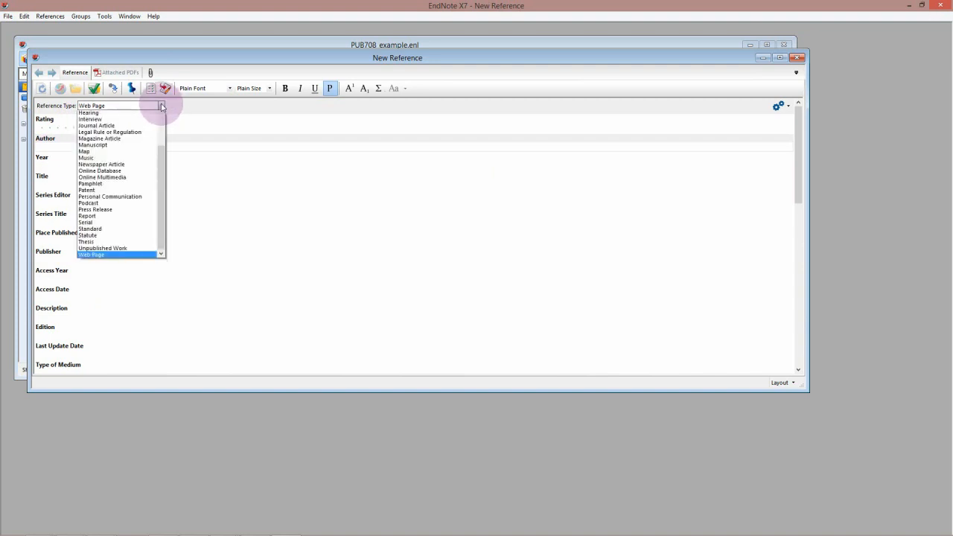
Set the new reference's type to Book
{"action": "left_click", "coordinate": [161, 106]}
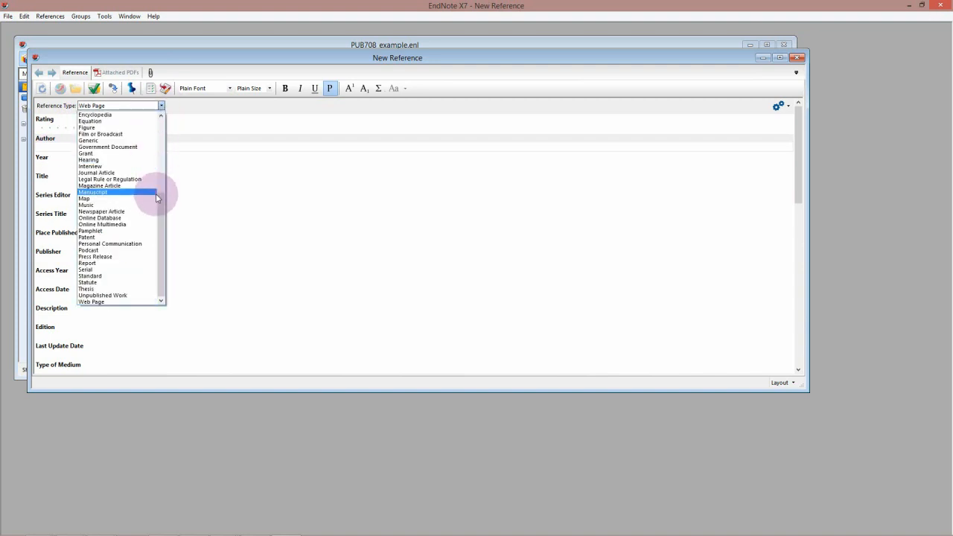
{"action": "left_click_drag", "start_coordinate": [162, 201], "coordinate": [161, 106]}
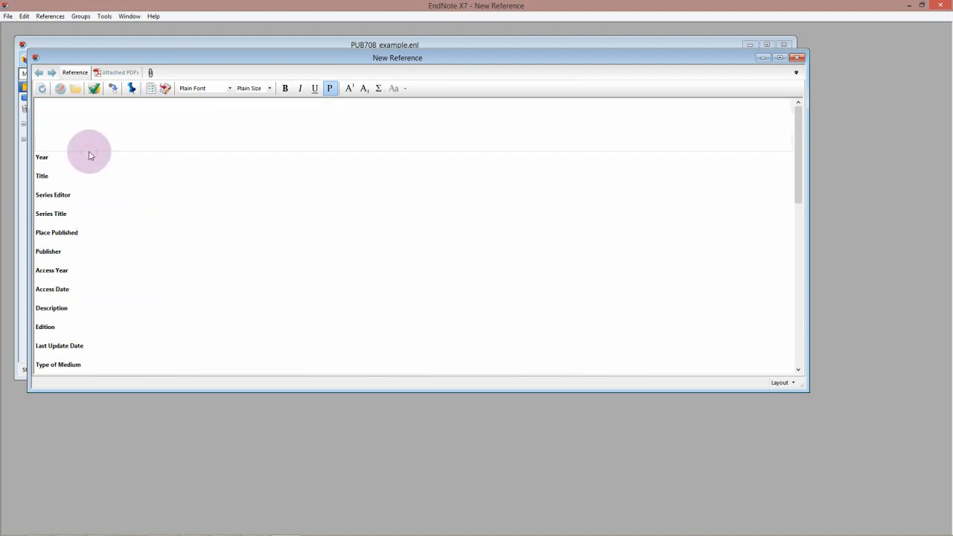
{"action": "left_click", "coordinate": [90, 154]}
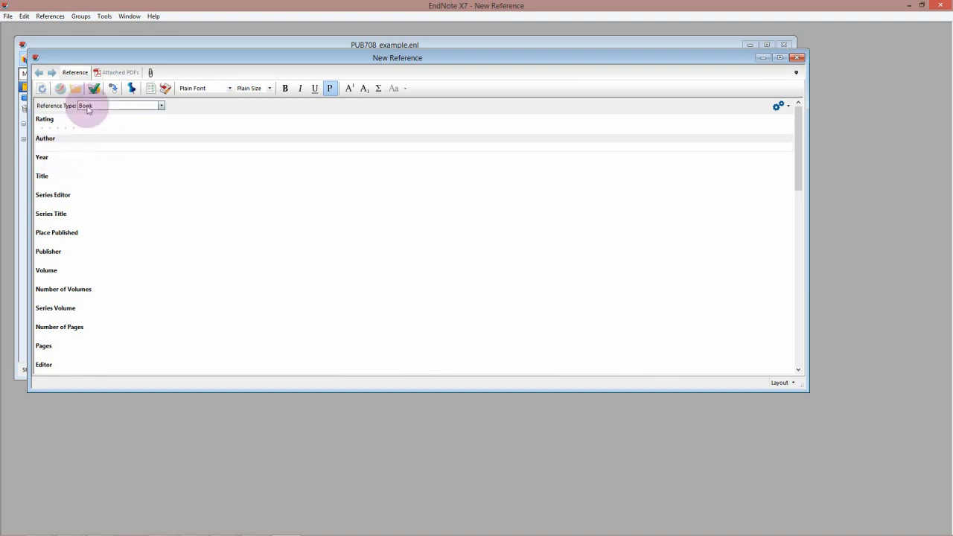
Change the new reference's type to Journal Article and look over its fields
{"action": "left_click", "coordinate": [160, 105]}
{"action": "left_click", "coordinate": [160, 105]}
{"action": "left_click", "coordinate": [160, 105]}
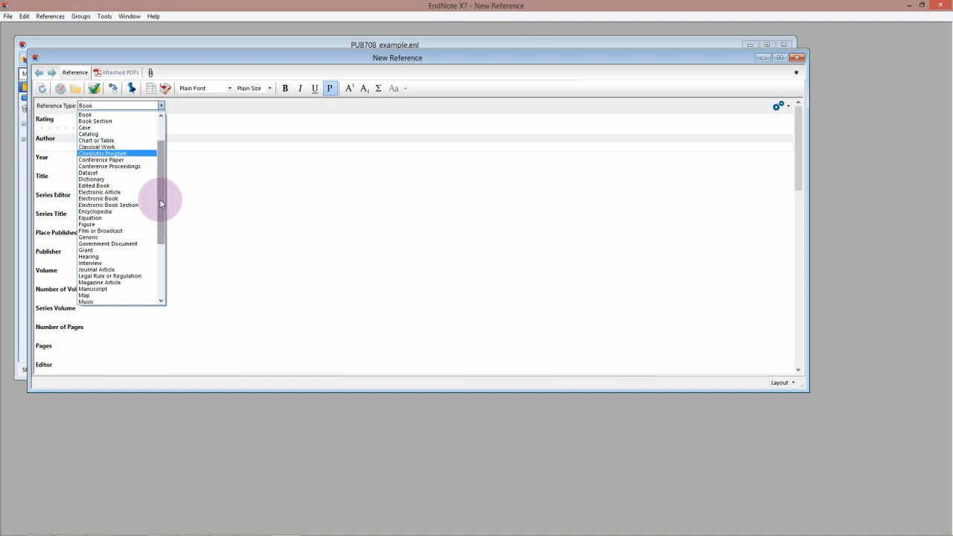
{"action": "left_click", "coordinate": [97, 268]}
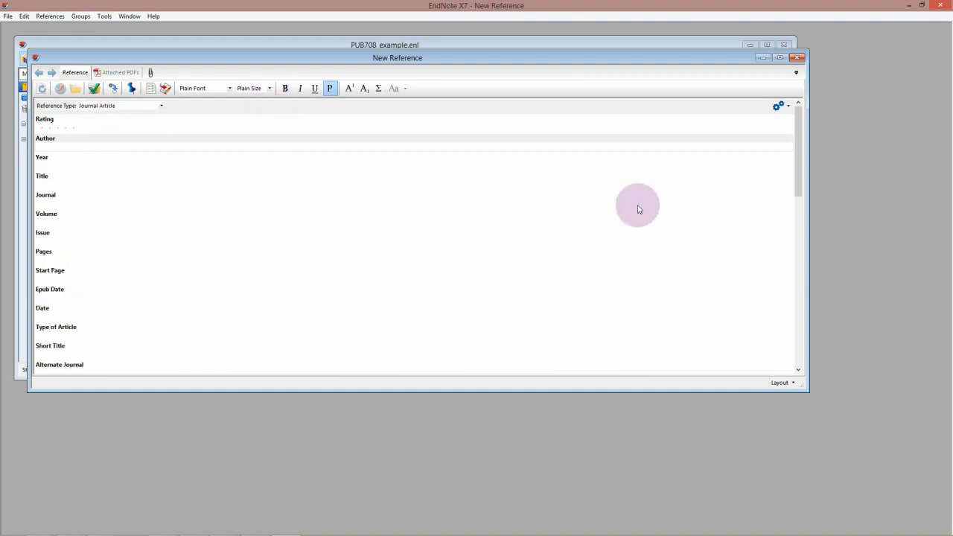
{"action": "left_click_drag", "start_coordinate": [797, 181], "coordinate": [801, 110]}
Close the new reference without saving its changes, and stop the save-changes message from being displayed again
{"action": "left_click_drag", "start_coordinate": [504, 56], "coordinate": [563, 102]}
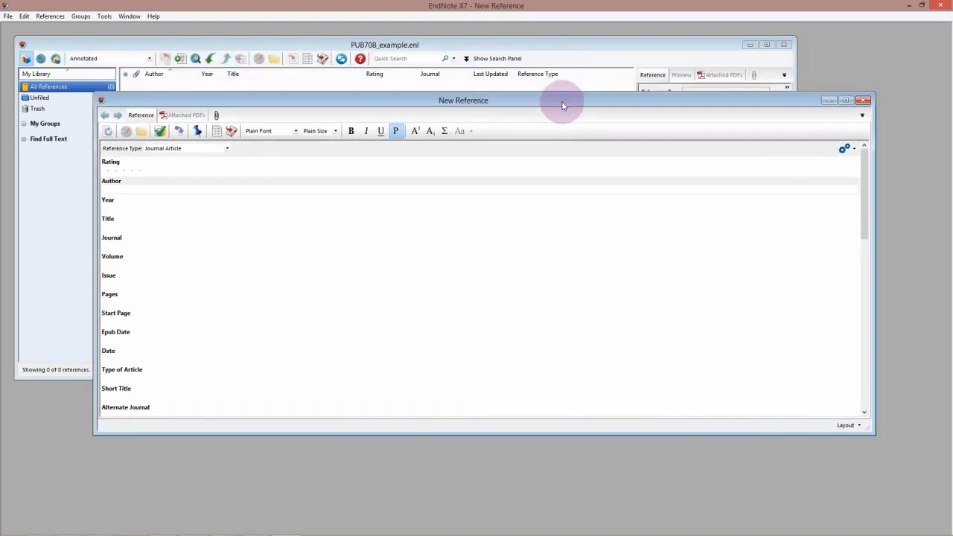
{"action": "left_click", "coordinate": [863, 99]}
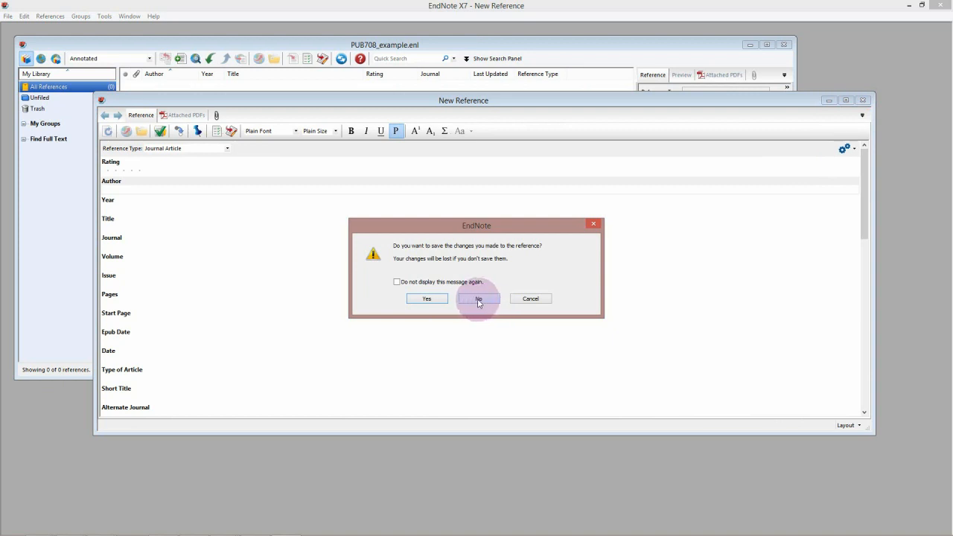
{"action": "left_click", "coordinate": [396, 281]}
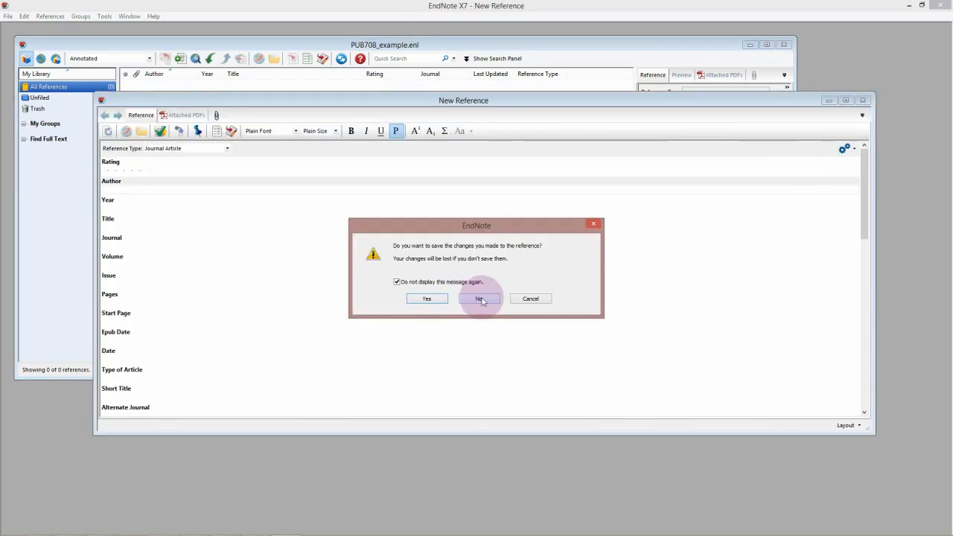
{"action": "left_click", "coordinate": [479, 298]}
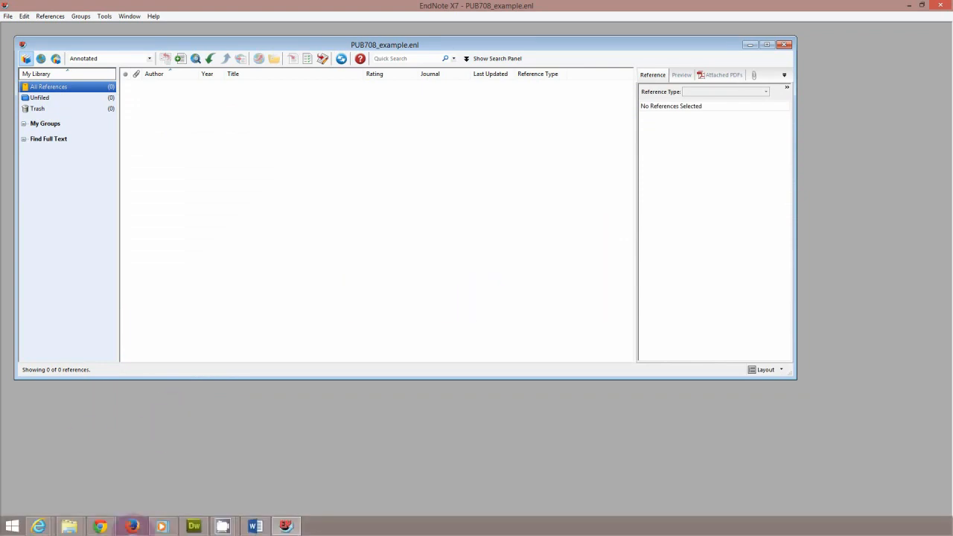
Switch to Google Chrome, search Google for "google scholar" and open the Google Scholar site
{"action": "mouse_move", "coordinate": [99, 526]}
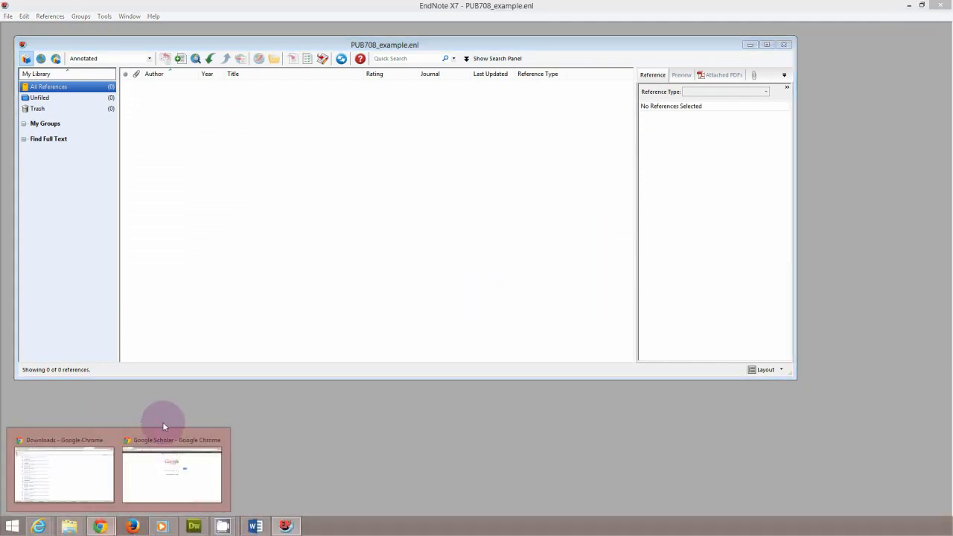
{"action": "left_click", "coordinate": [162, 430]}
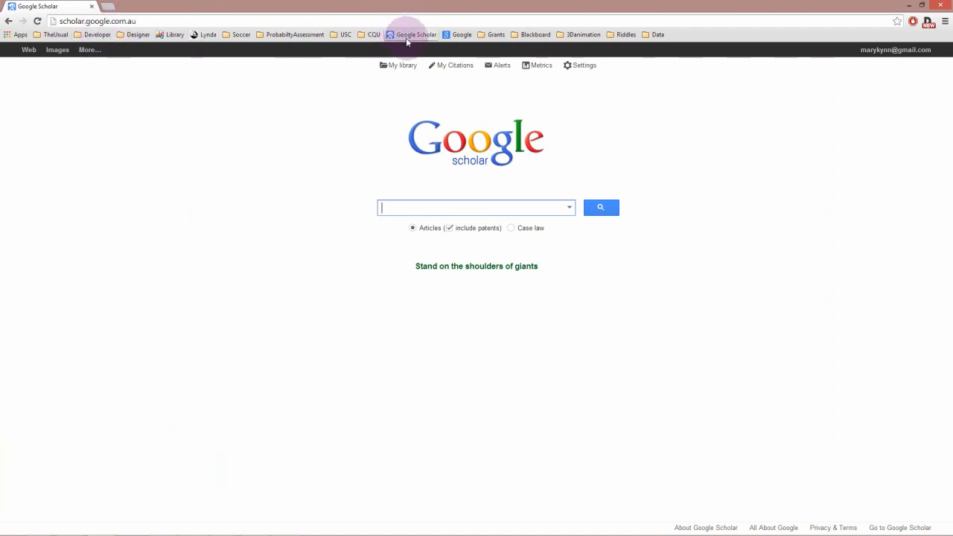
{"action": "left_click", "coordinate": [458, 34]}
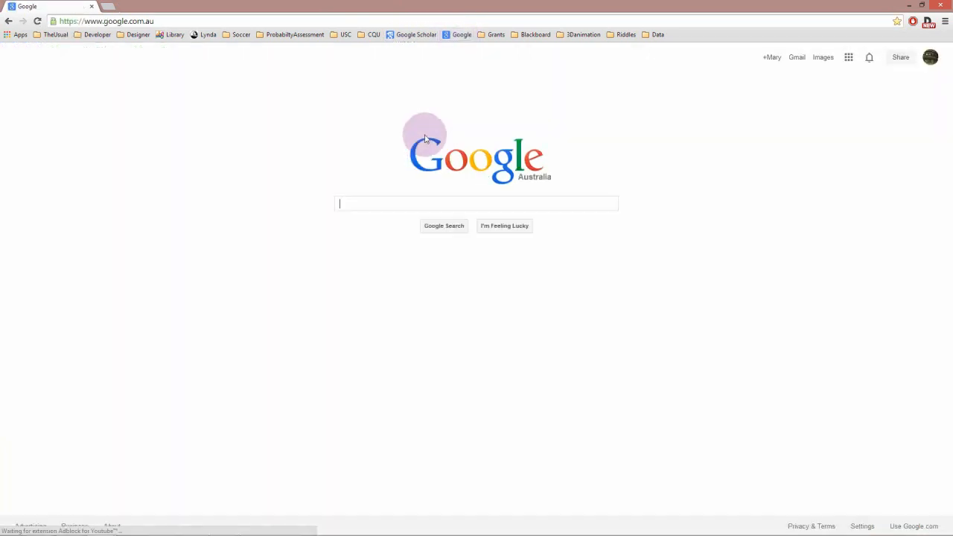
{"action": "type", "text": "google scholar"}
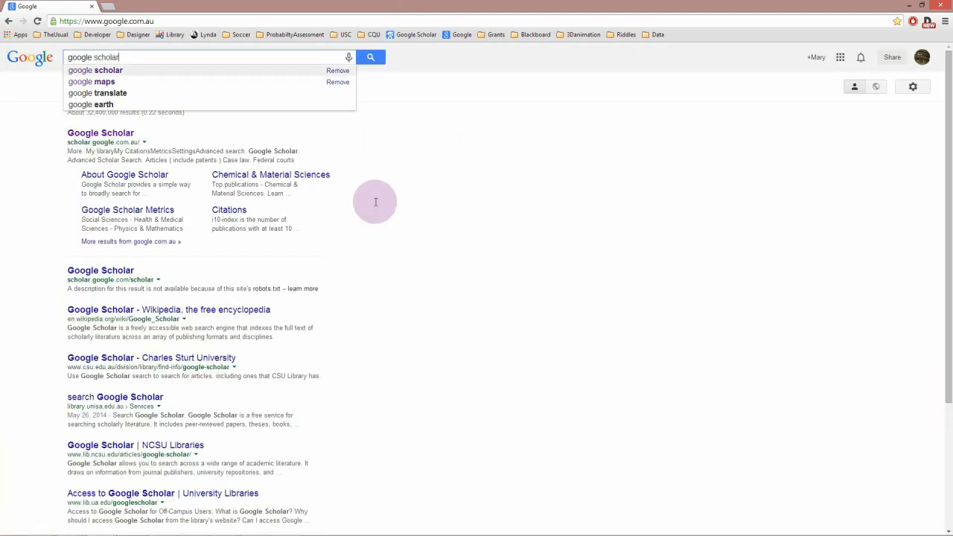
{"action": "key", "text": "Return"}
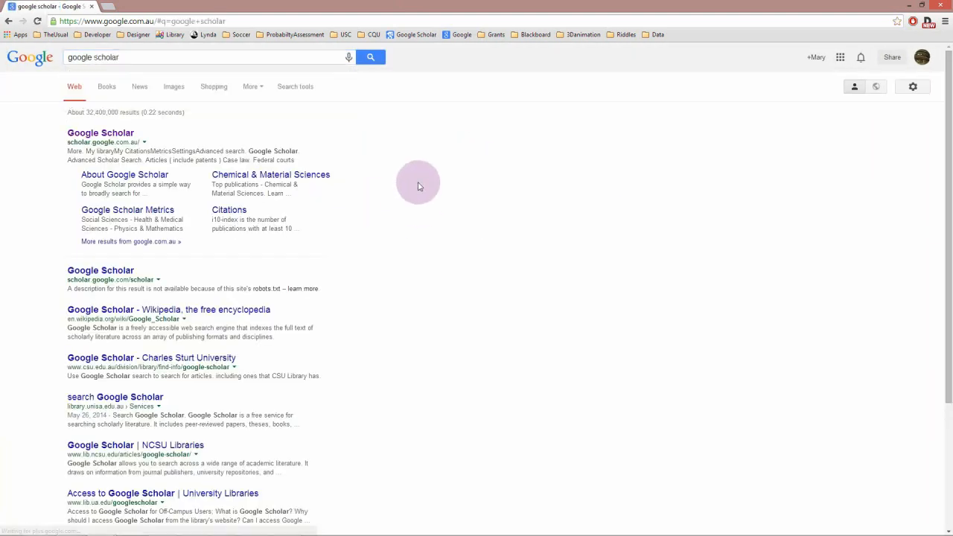
{"action": "left_click", "coordinate": [83, 134]}
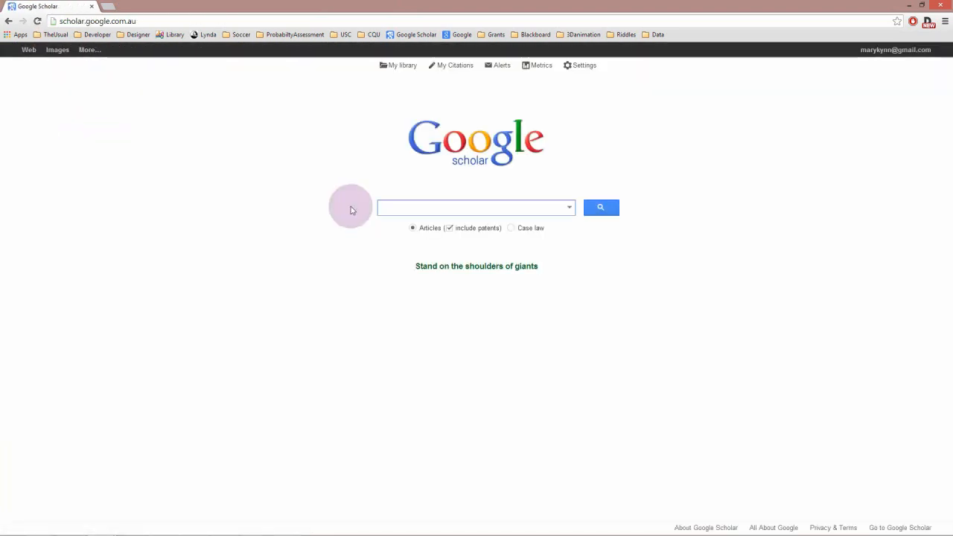
Search Google Scholar for "fruit and vegetable email sms habit"
{"action": "left_click", "coordinate": [445, 206]}
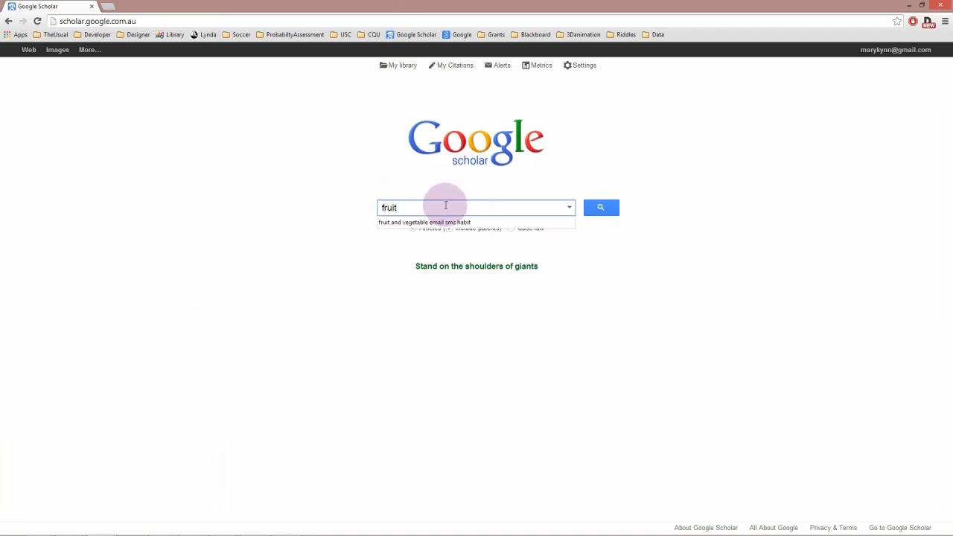
{"action": "type", "text": "fruit"}
{"action": "key", "text": "Down"}
{"action": "key", "text": "Down"}
{"action": "key", "text": "Down"}
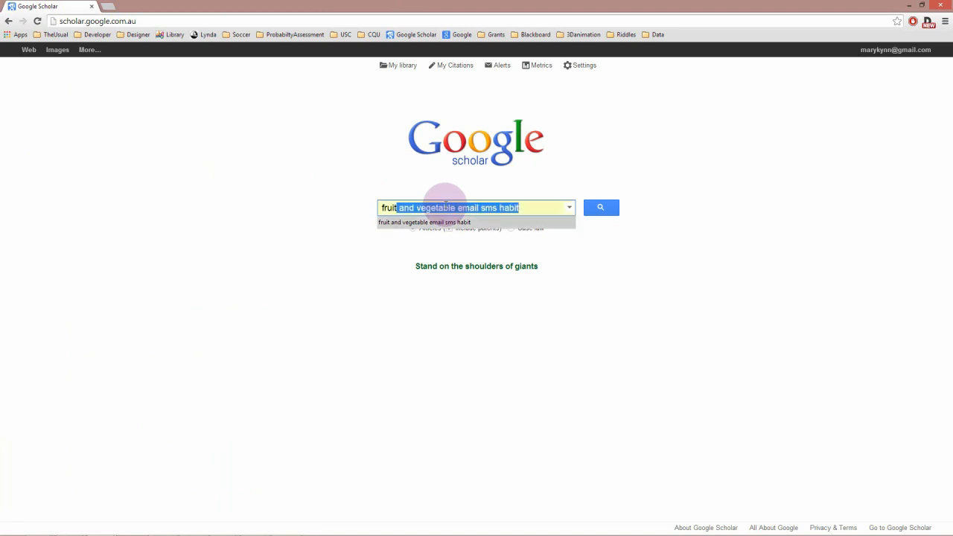
{"action": "key", "text": "Right"}
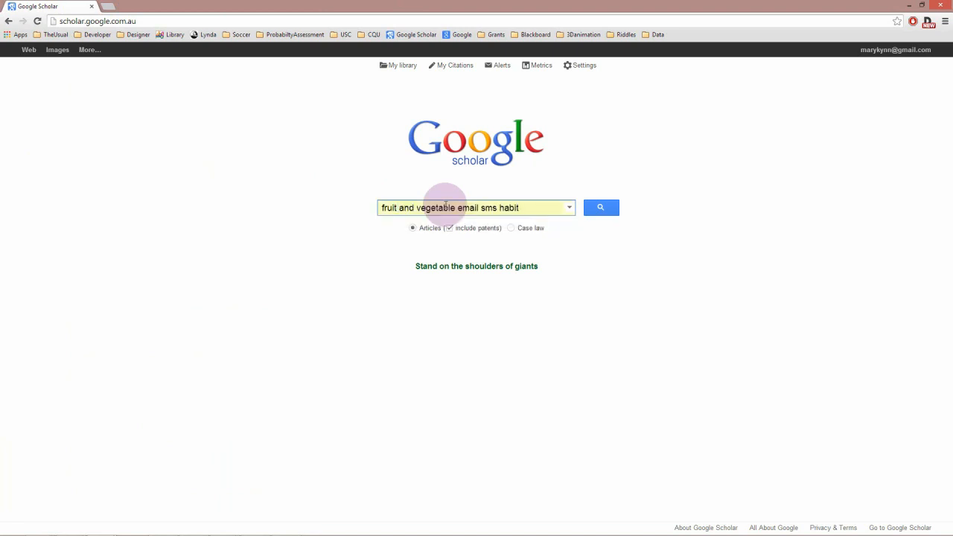
{"action": "left_click", "coordinate": [602, 207]}
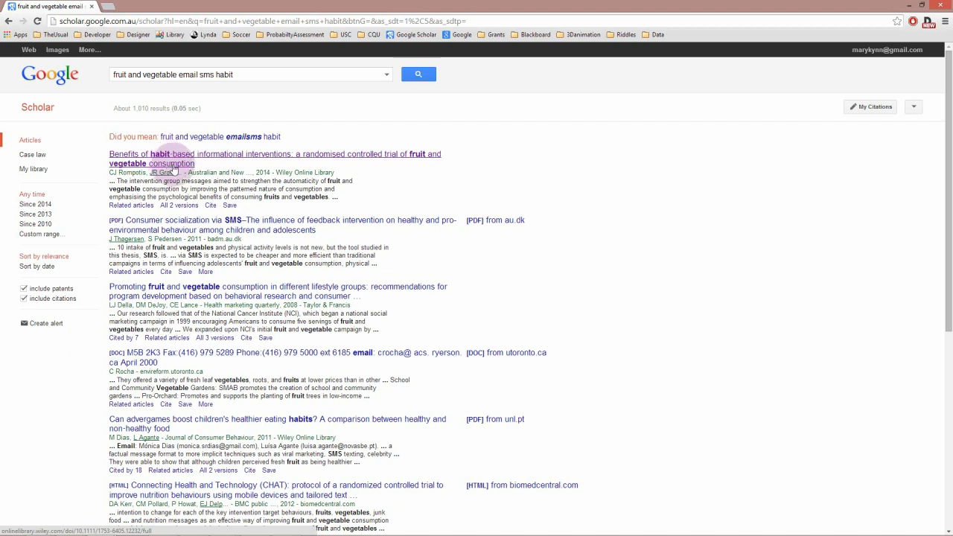
Download the EndNote import citation for the first result, the trial on benefits of habit-based informational interventions
{"action": "left_click", "coordinate": [210, 206]}
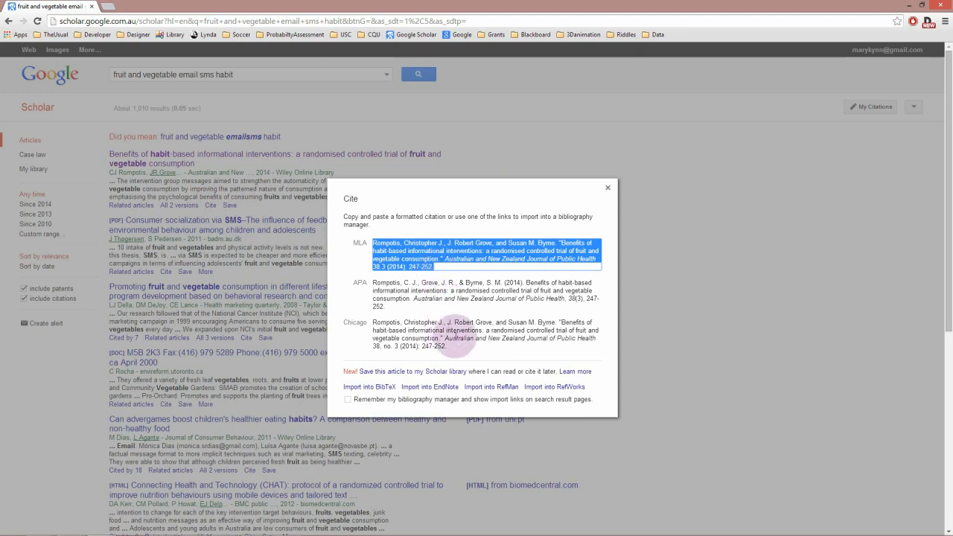
{"action": "left_click", "coordinate": [446, 388]}
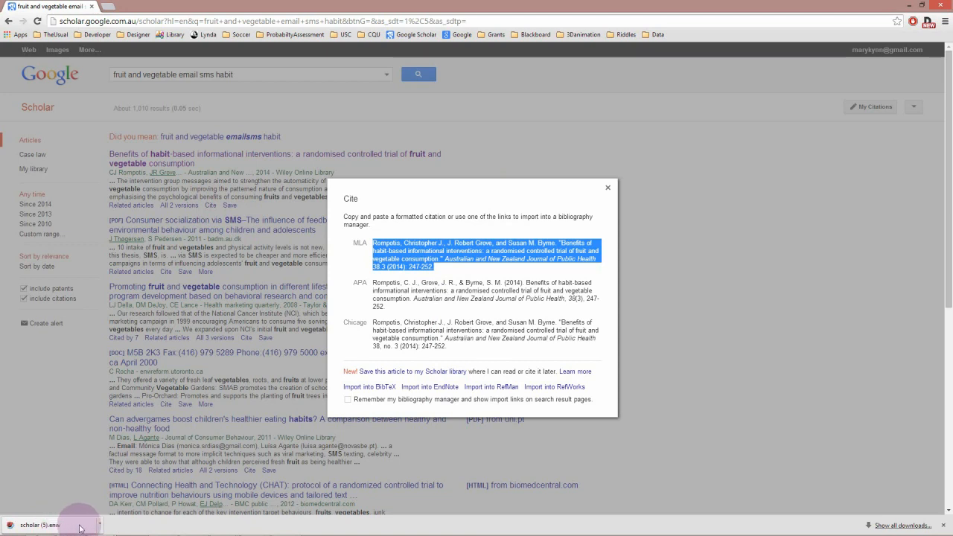
Switch back to EndNote, start a file import and browse to the Downloads folder for the import file
{"action": "left_click", "coordinate": [283, 531]}
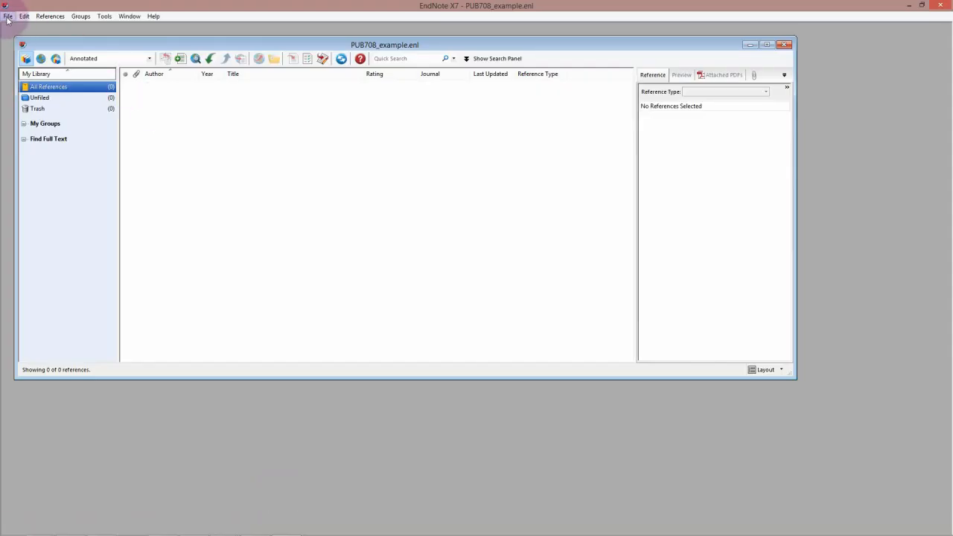
{"action": "left_click", "coordinate": [8, 15]}
{"action": "mouse_move", "coordinate": [97, 123]}
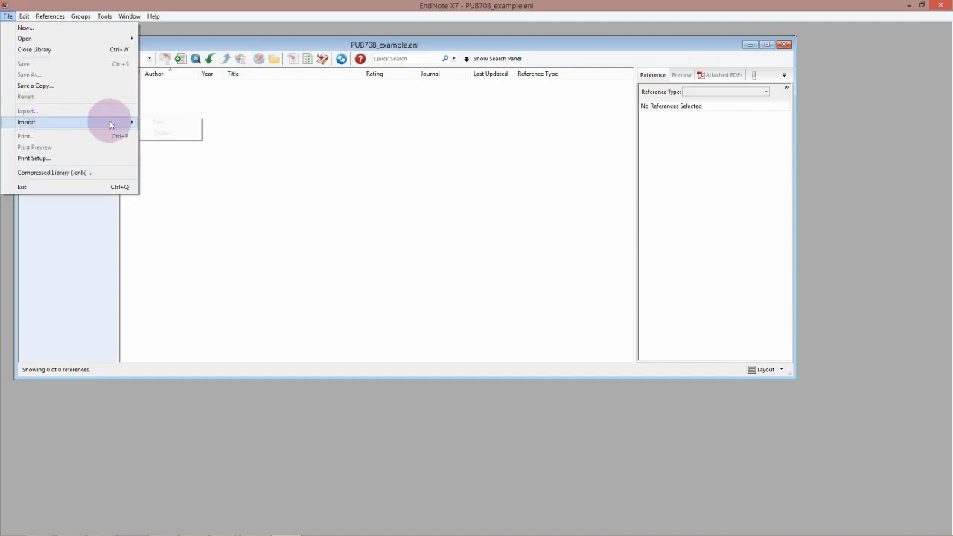
{"action": "left_click", "coordinate": [161, 124]}
{"action": "left_click", "coordinate": [555, 241]}
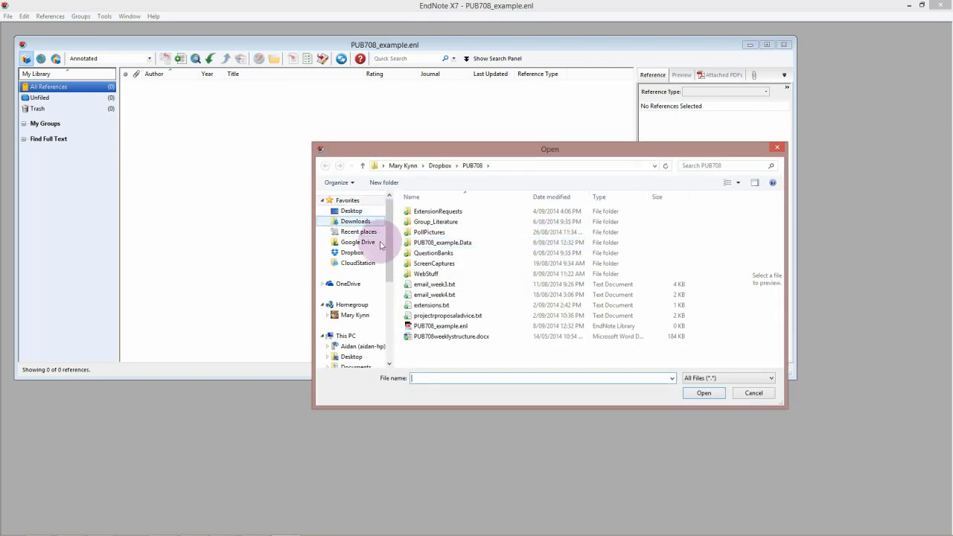
{"action": "left_click", "coordinate": [357, 221]}
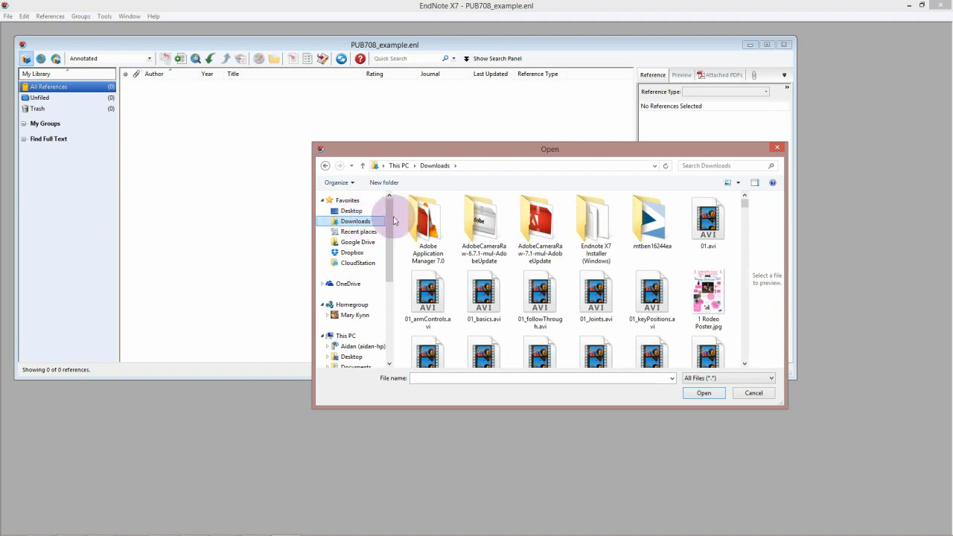
Show the Downloads files in Details view and sort them by date, newest first
{"action": "left_click", "coordinate": [737, 183]}
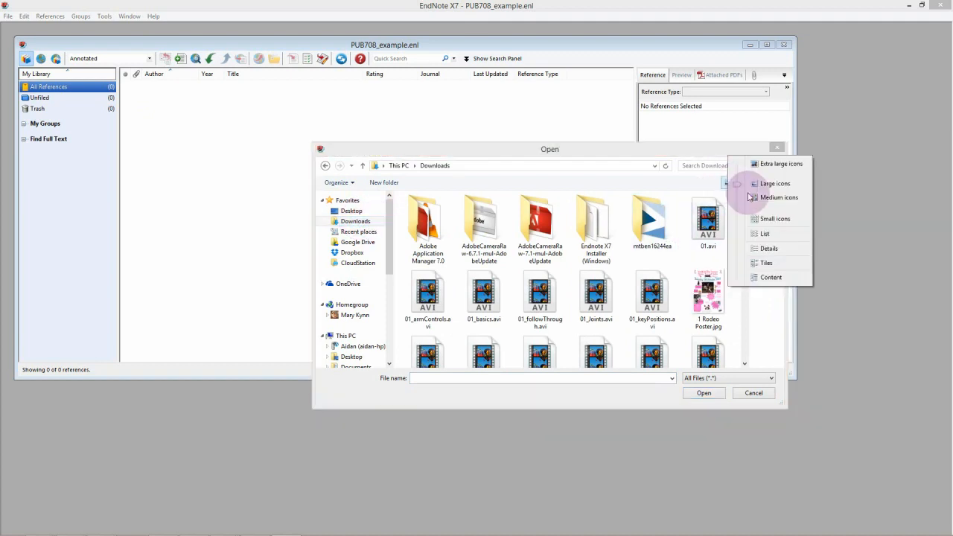
{"action": "left_click", "coordinate": [767, 248]}
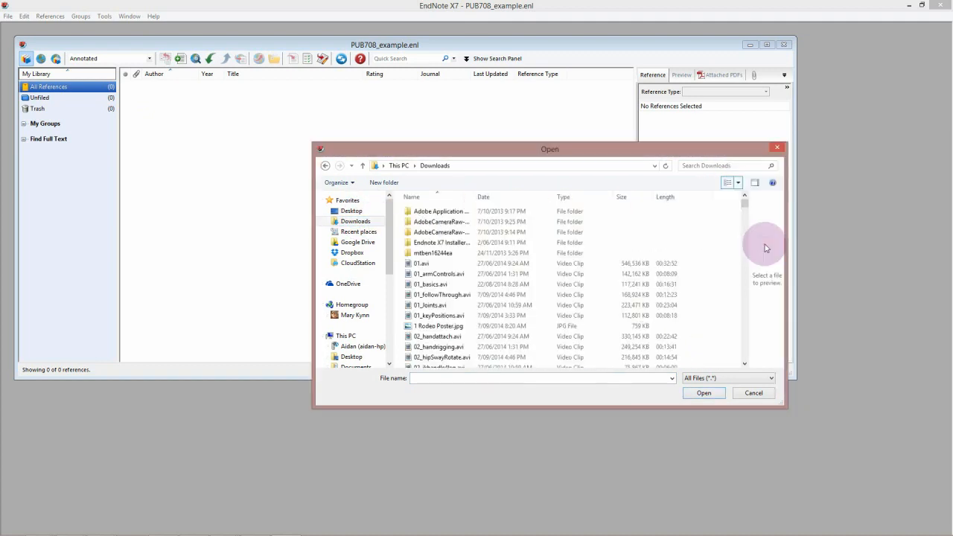
{"action": "left_click", "coordinate": [765, 248]}
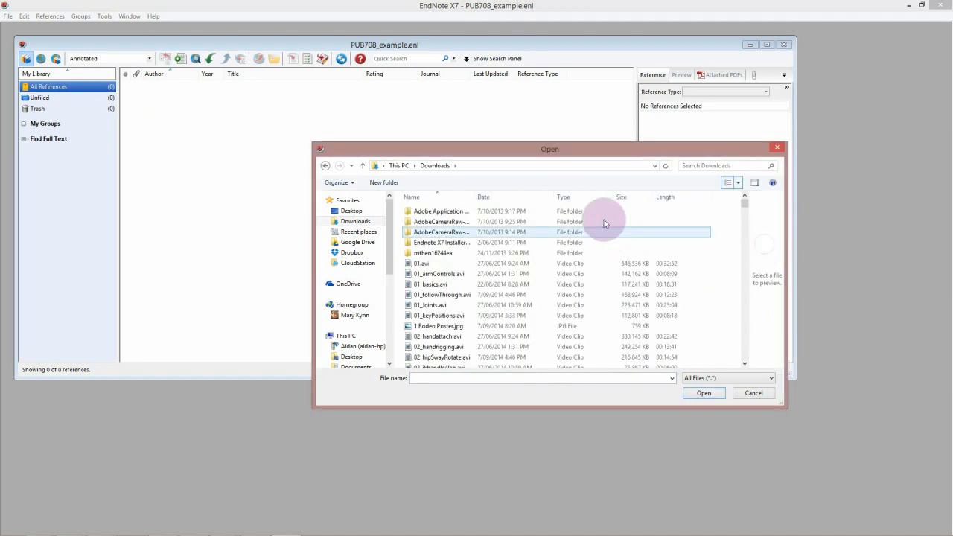
{"action": "left_click", "coordinate": [497, 198]}
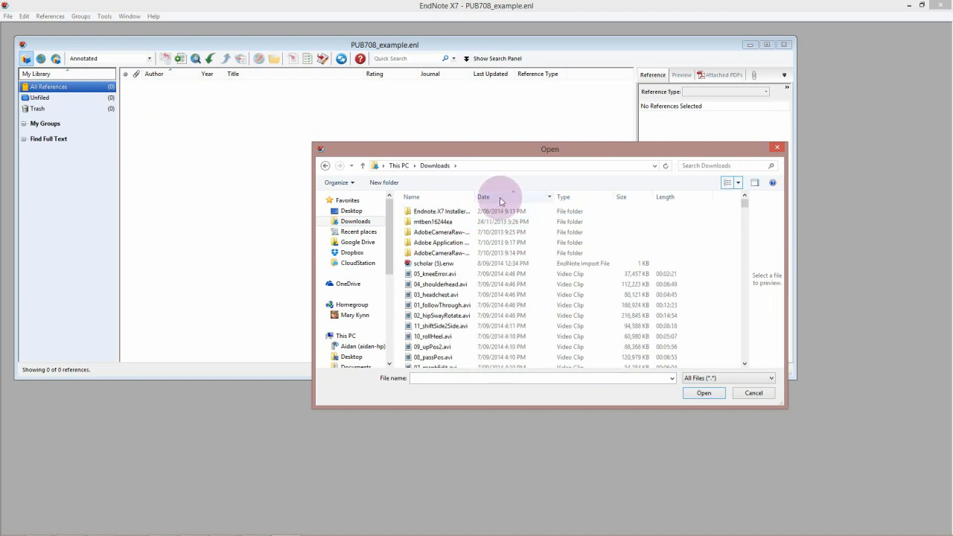
Choose scholar (5).enw as the file to import
{"action": "left_click", "coordinate": [423, 264]}
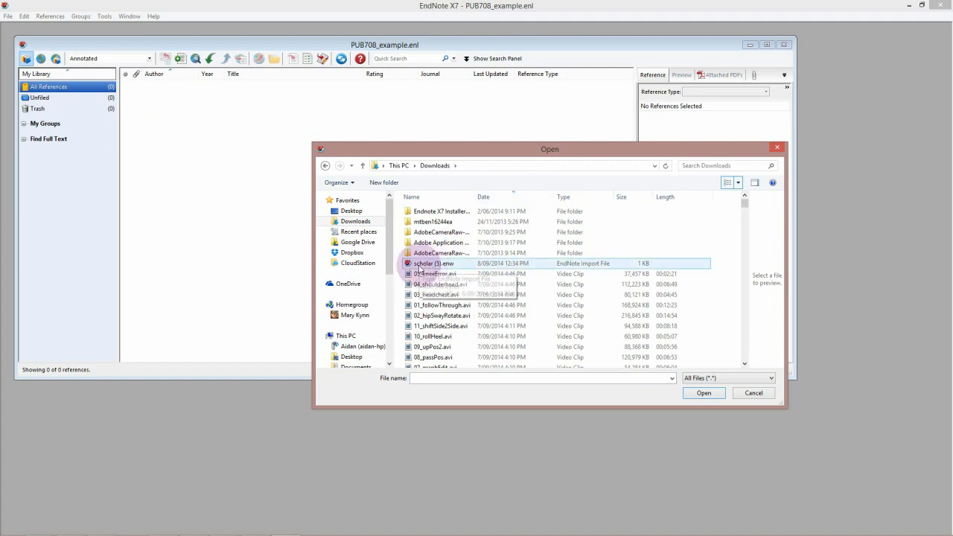
{"action": "left_click", "coordinate": [424, 264]}
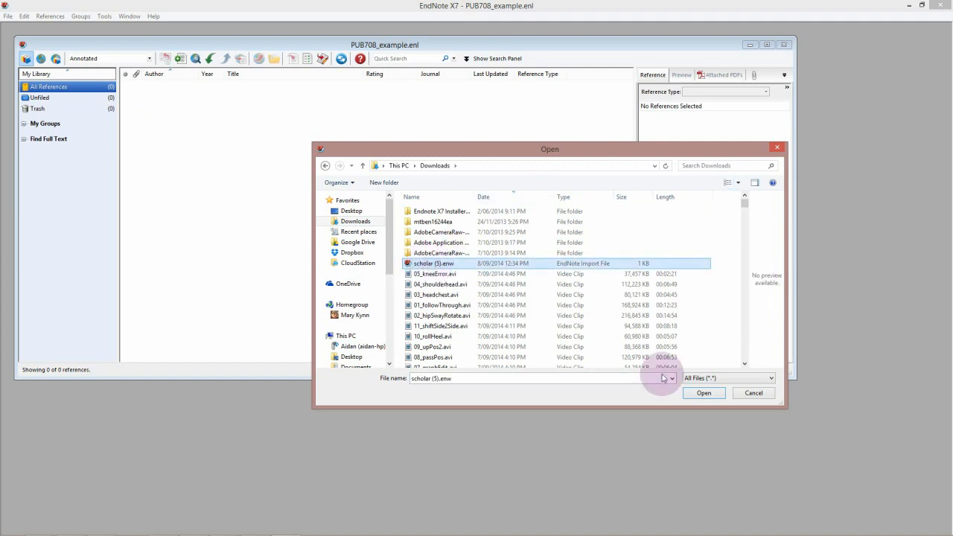
{"action": "left_click", "coordinate": [704, 393]}
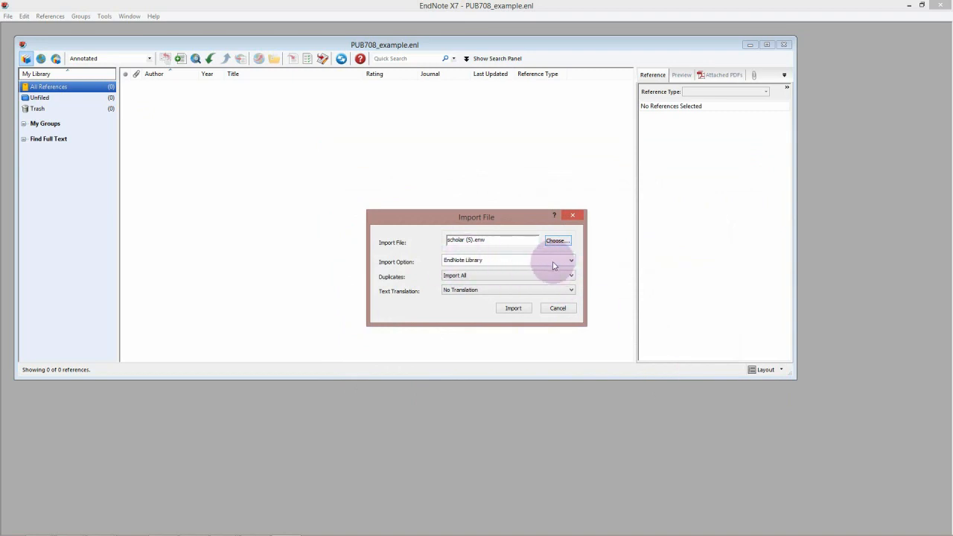
Set the import option to EndNote Import and import the reference into the library
{"action": "left_click", "coordinate": [571, 260]}
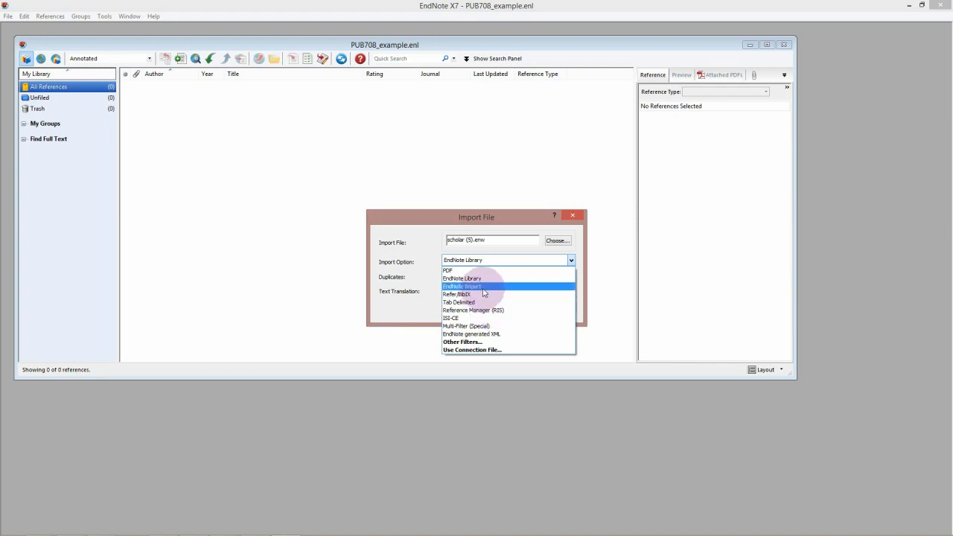
{"action": "left_click", "coordinate": [483, 289]}
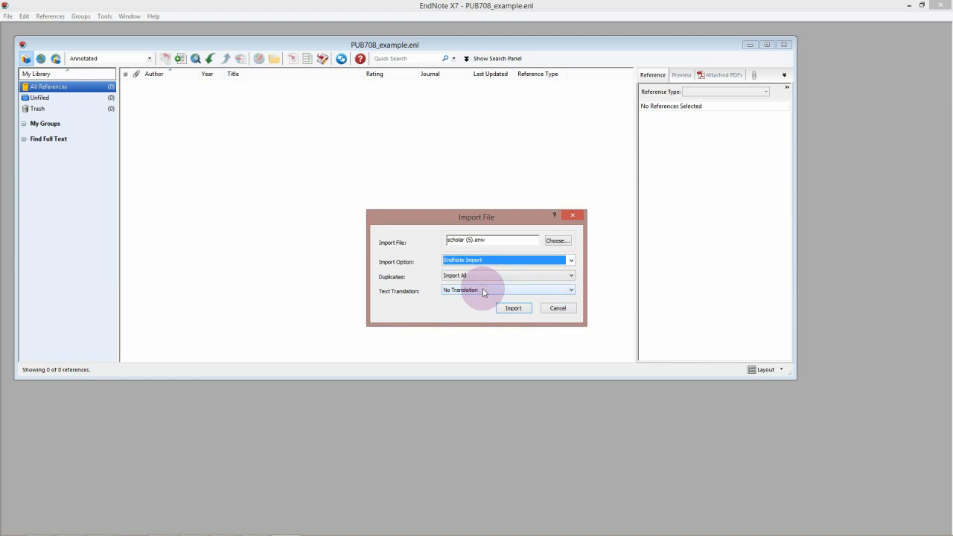
{"action": "left_click", "coordinate": [514, 313]}
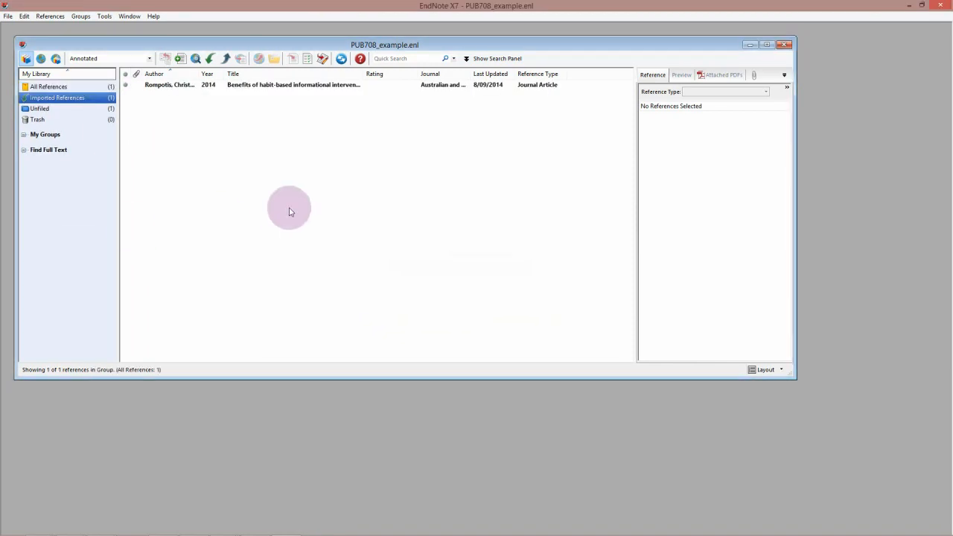
Open the imported 2014 journal article reference, enter quiz1 in its Notes field and close the record
{"action": "double_click", "coordinate": [281, 91]}
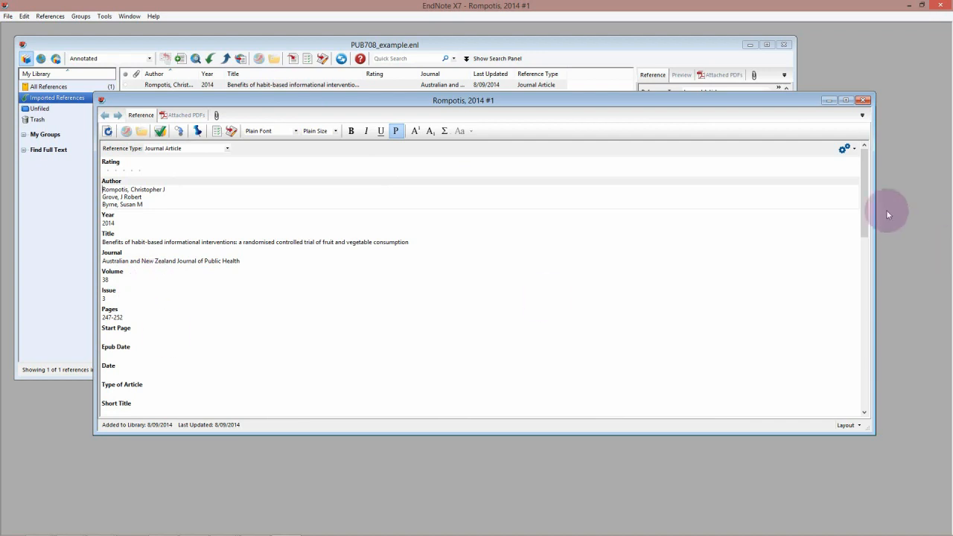
{"action": "left_click", "coordinate": [868, 248]}
{"action": "left_click_drag", "start_coordinate": [862, 311], "coordinate": [860, 343]}
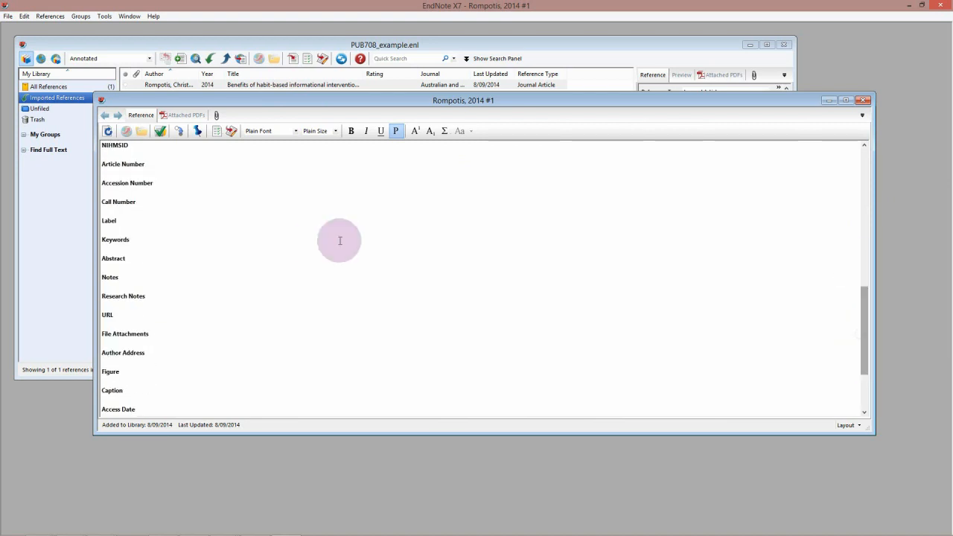
{"action": "left_click", "coordinate": [121, 309]}
{"action": "left_click", "coordinate": [124, 285]}
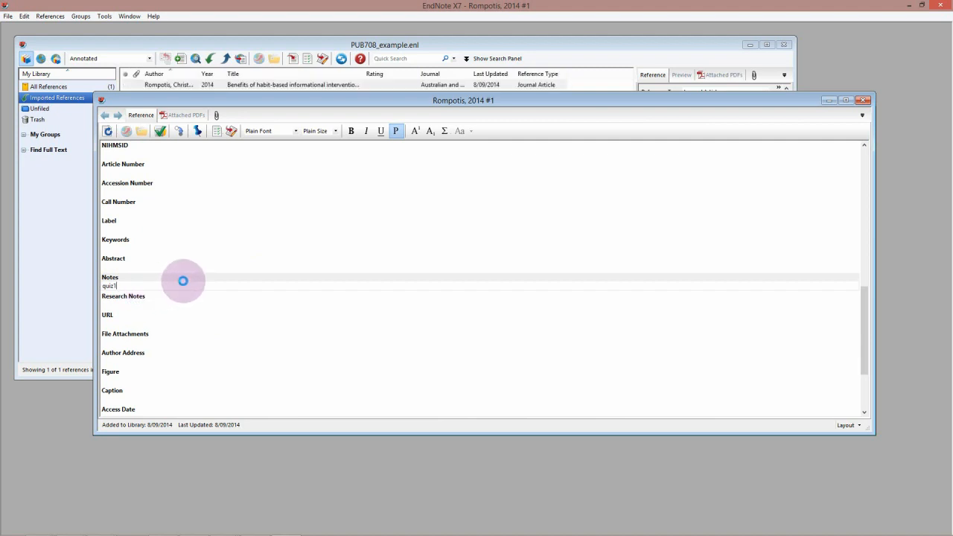
{"action": "left_click", "coordinate": [866, 100]}
Switch to Word and write "This is a paragraph and I want to cite for Quiz 1." in a blank document
{"action": "left_click", "coordinate": [262, 529]}
{"action": "left_click", "coordinate": [262, 528]}
{"action": "left_click", "coordinate": [262, 528]}
{"action": "left_click", "coordinate": [790, 135]}
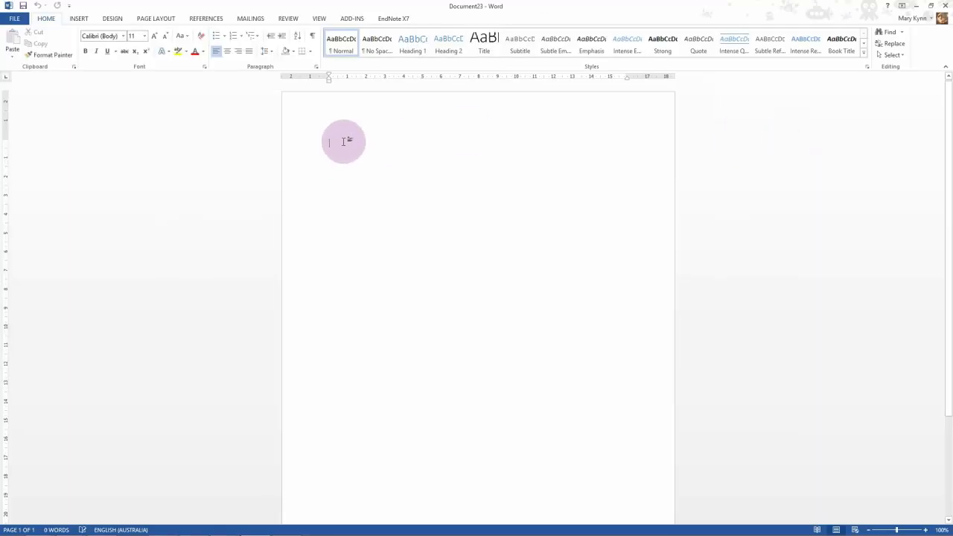
{"action": "type", "text": "This is a paragraph and I want to cite for Quiz 1."}
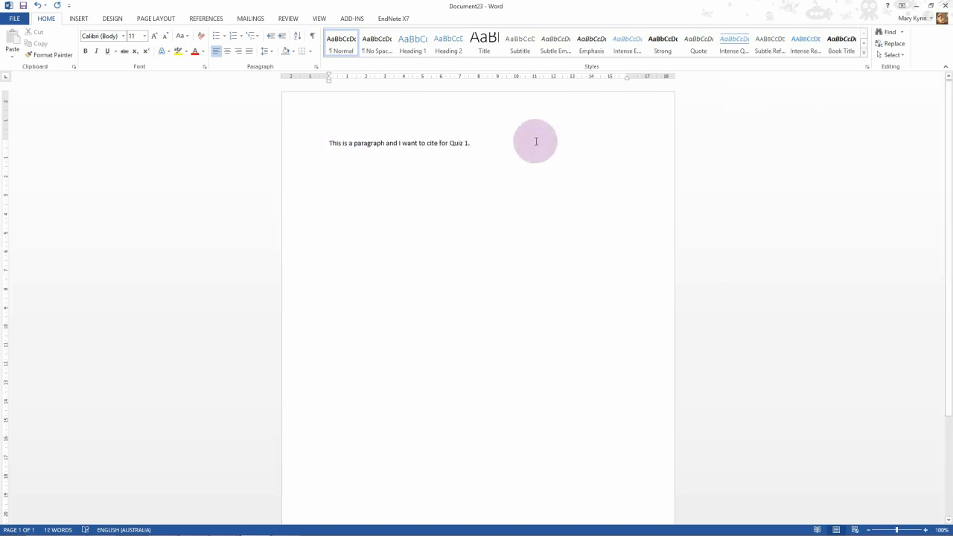
Insert an EndNote citation between "cite" and "for", finding the reference by its quiz1 note
{"action": "left_click", "coordinate": [439, 144]}
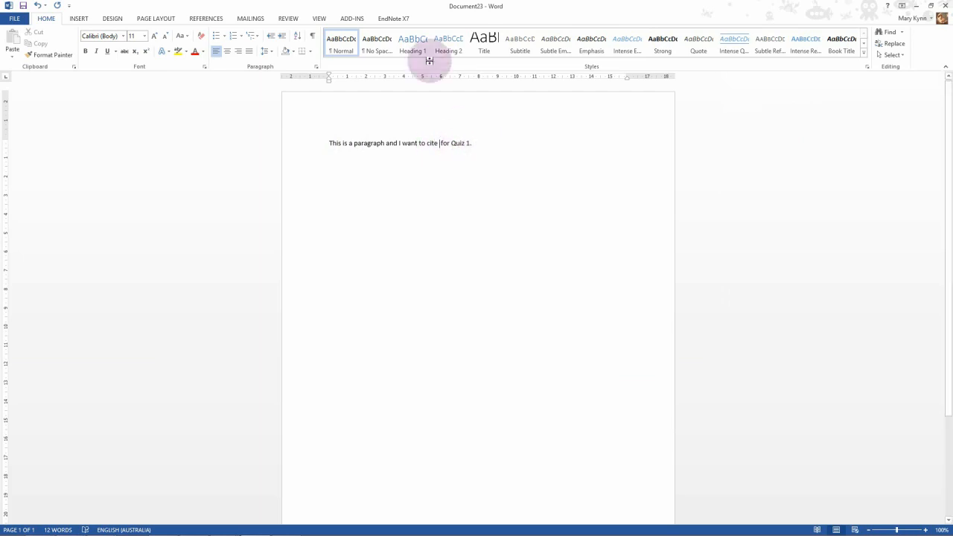
{"action": "left_click", "coordinate": [399, 19]}
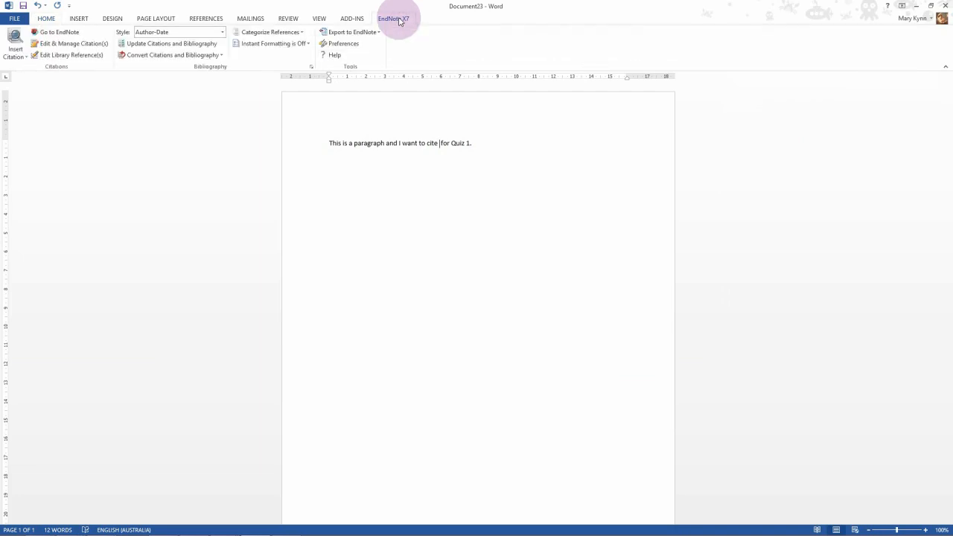
{"action": "left_click", "coordinate": [18, 40]}
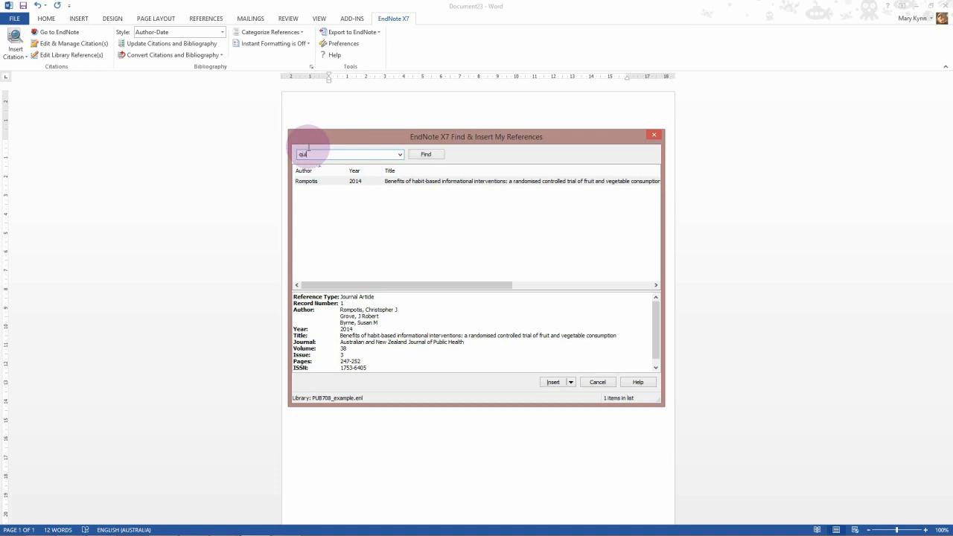
{"action": "left_click", "coordinate": [425, 154]}
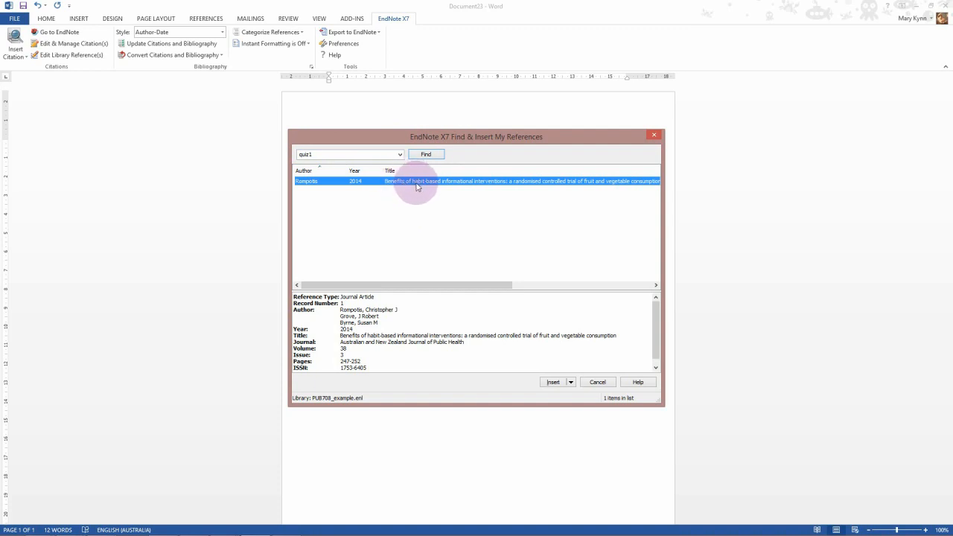
{"action": "left_click", "coordinate": [551, 383]}
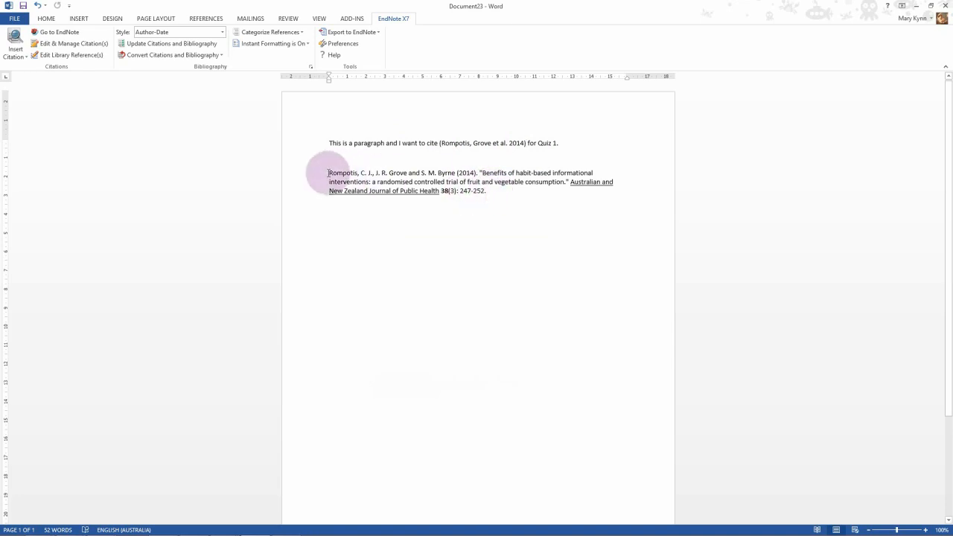
Add blank lines below the paragraph and write the heading References directly above the bibliography entry
{"action": "left_click", "coordinate": [375, 158]}
{"action": "key", "text": "Return"}
{"action": "key", "text": "Return"}
{"action": "key", "text": "Return"}
{"action": "key", "text": "Return"}
{"action": "key", "text": "Return"}
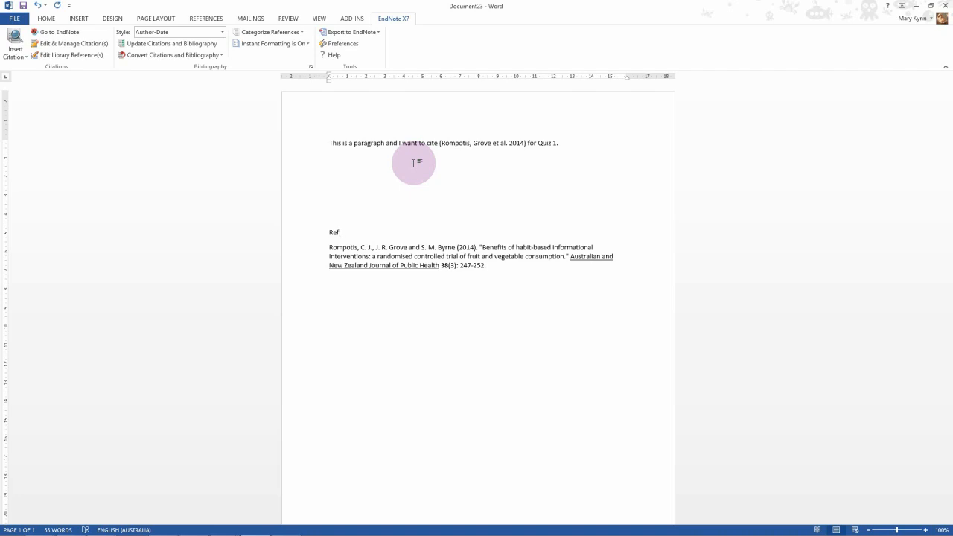
{"action": "type", "text": "References"}
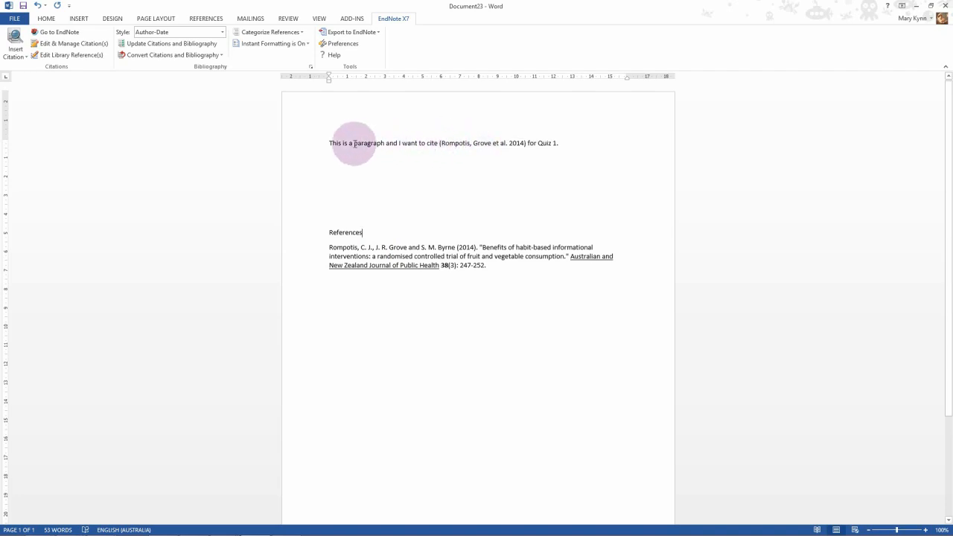
Change the in-text citation's format to Display as: Author (Year)
{"action": "left_click", "coordinate": [505, 141]}
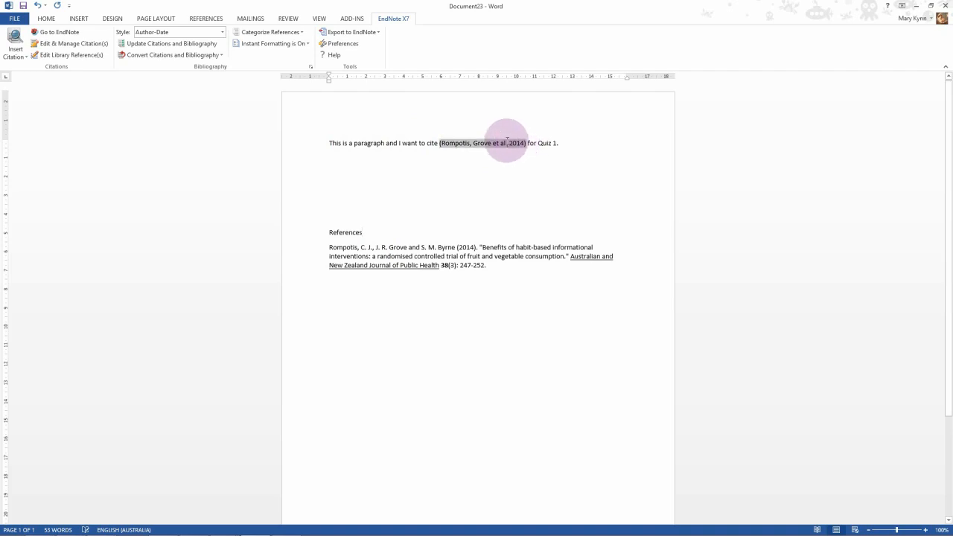
{"action": "right_click", "coordinate": [507, 141]}
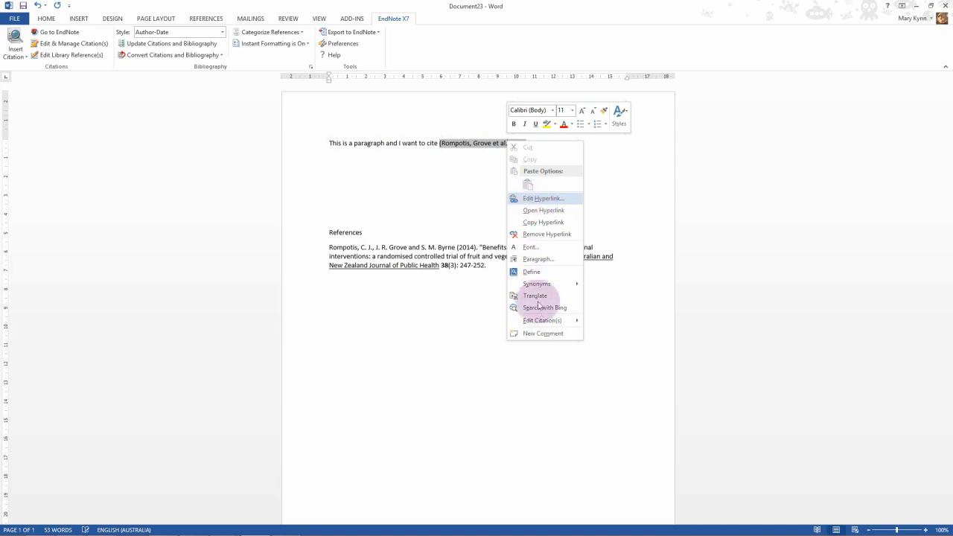
{"action": "mouse_move", "coordinate": [547, 321]}
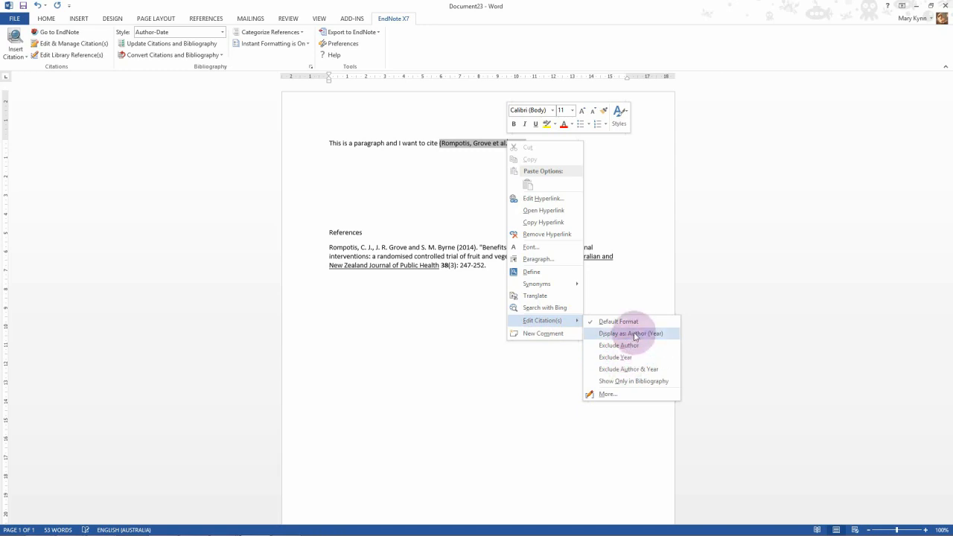
{"action": "left_click", "coordinate": [636, 335]}
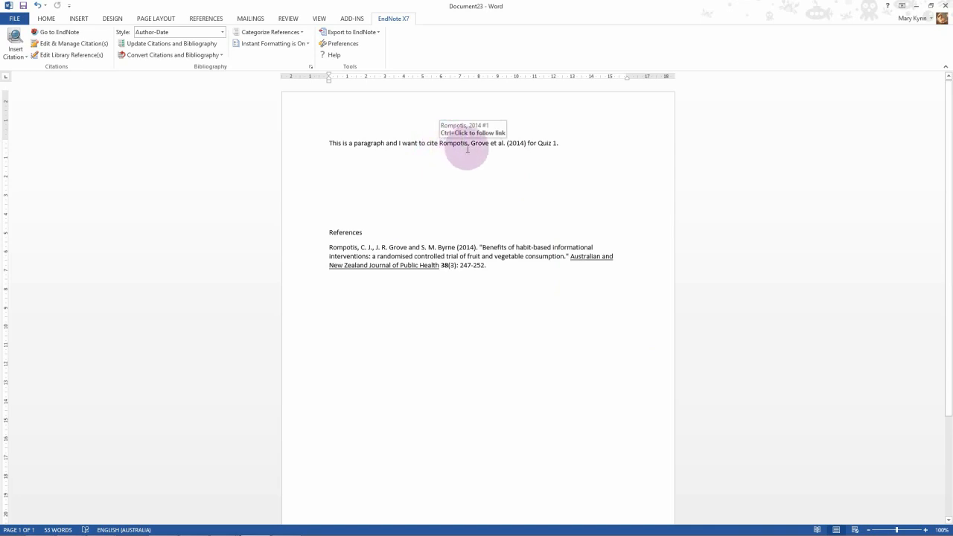
{"action": "left_click", "coordinate": [450, 144]}
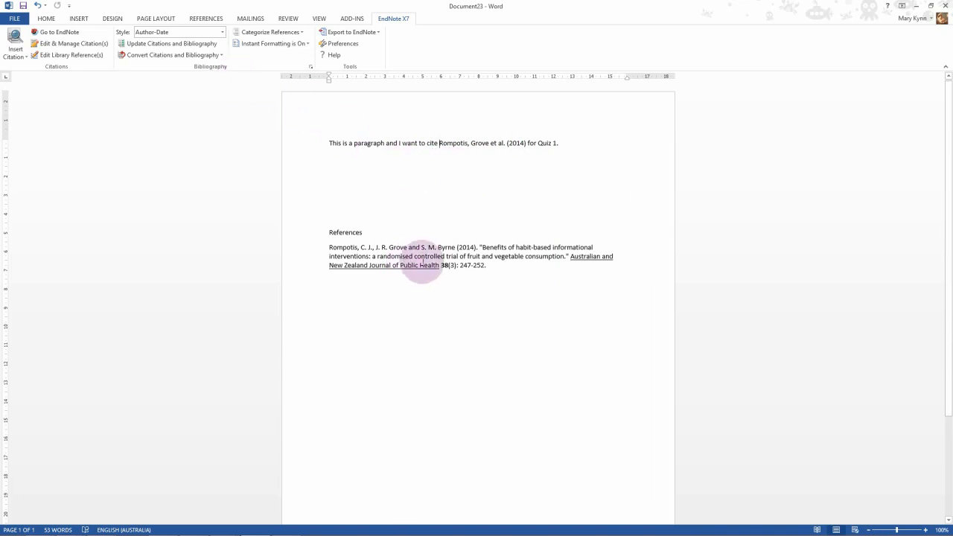
Choose Harvard from the full list of EndNote styles as the output style for the citation and bibliography
{"action": "left_click", "coordinate": [222, 32]}
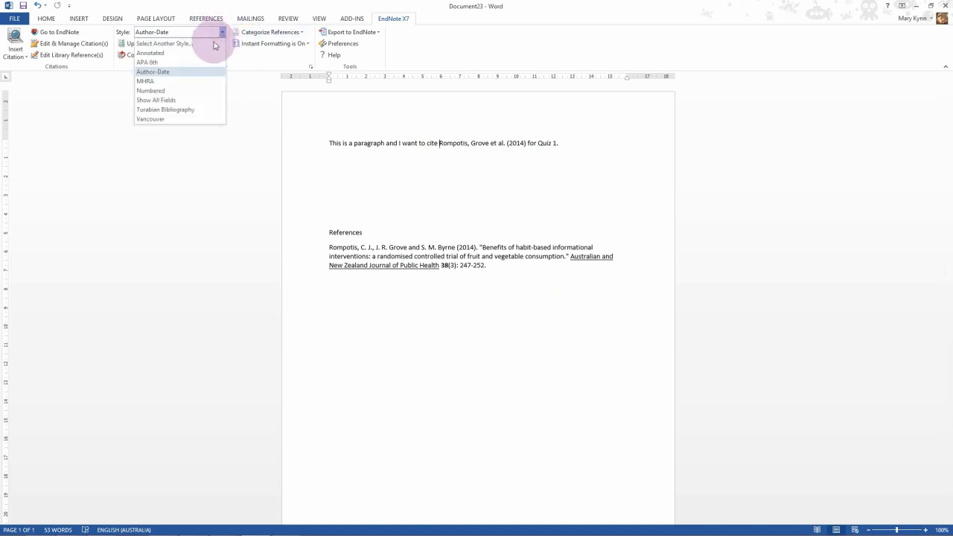
{"action": "left_click", "coordinate": [171, 44]}
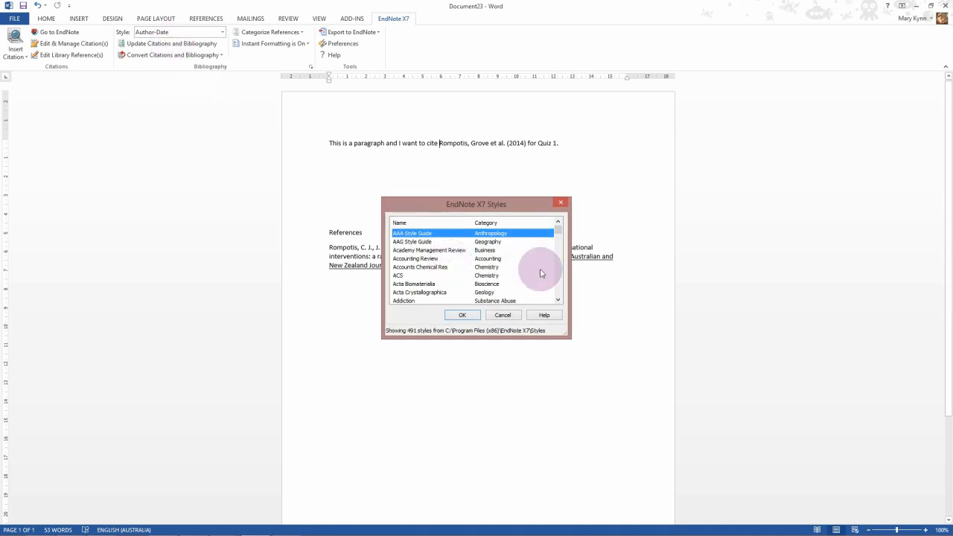
{"action": "mouse_move", "coordinate": [558, 234]}
{"action": "left_mouse_down"}
{"action": "mouse_move", "coordinate": [561, 287]}
{"action": "mouse_move", "coordinate": [569, 262]}
{"action": "mouse_move", "coordinate": [558, 258]}
{"action": "left_mouse_up"}
{"action": "scroll", "coordinate": [511, 283], "scroll_direction": "down", "scroll_amount": 7}
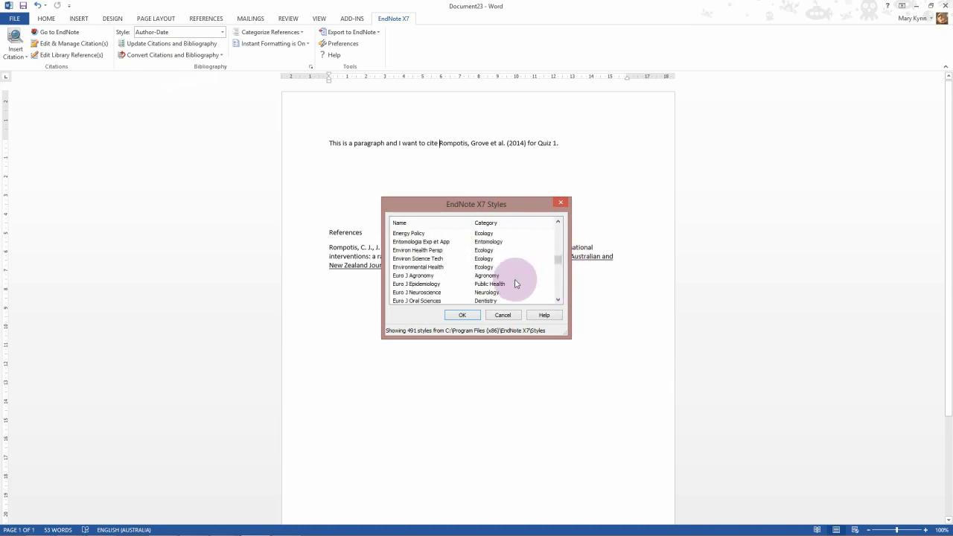
{"action": "scroll", "coordinate": [515, 287], "scroll_direction": "up", "scroll_amount": 3}
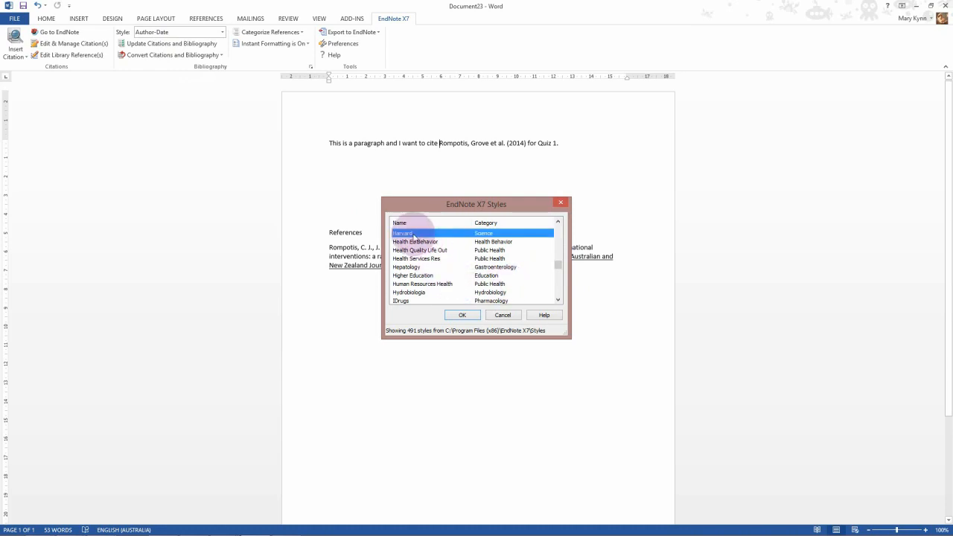
{"action": "left_click", "coordinate": [464, 316]}
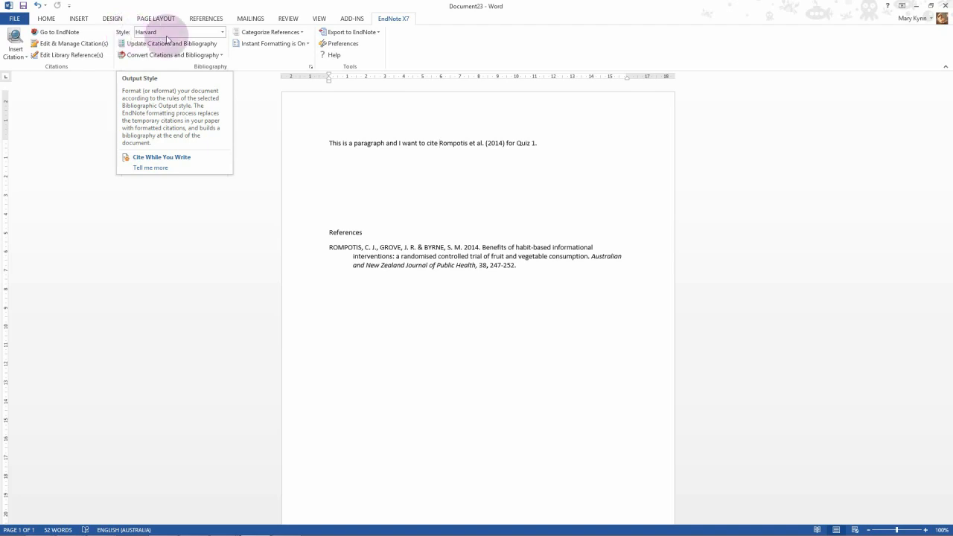
Switch the bibliography output style to Numbered and select the reformatted reference entry
{"action": "left_click", "coordinate": [222, 32]}
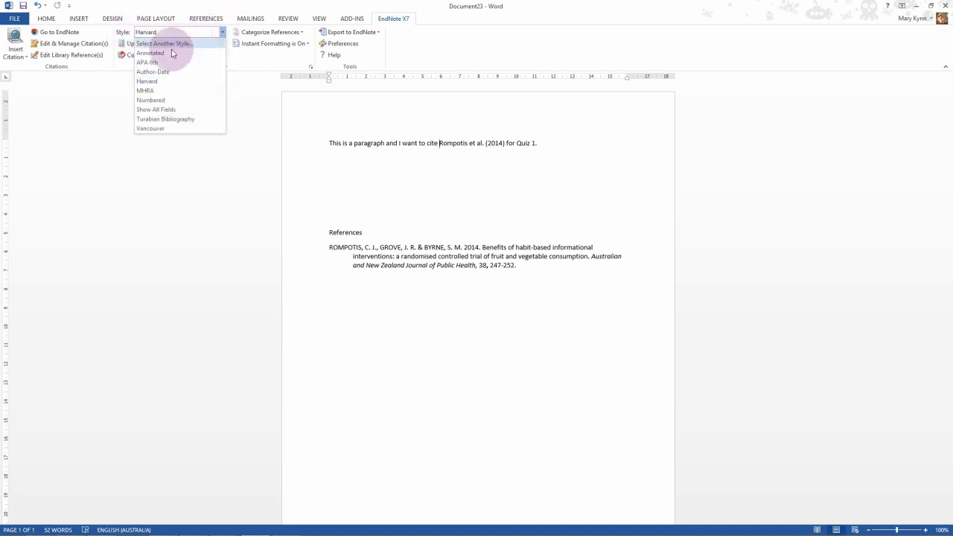
{"action": "left_click", "coordinate": [162, 100]}
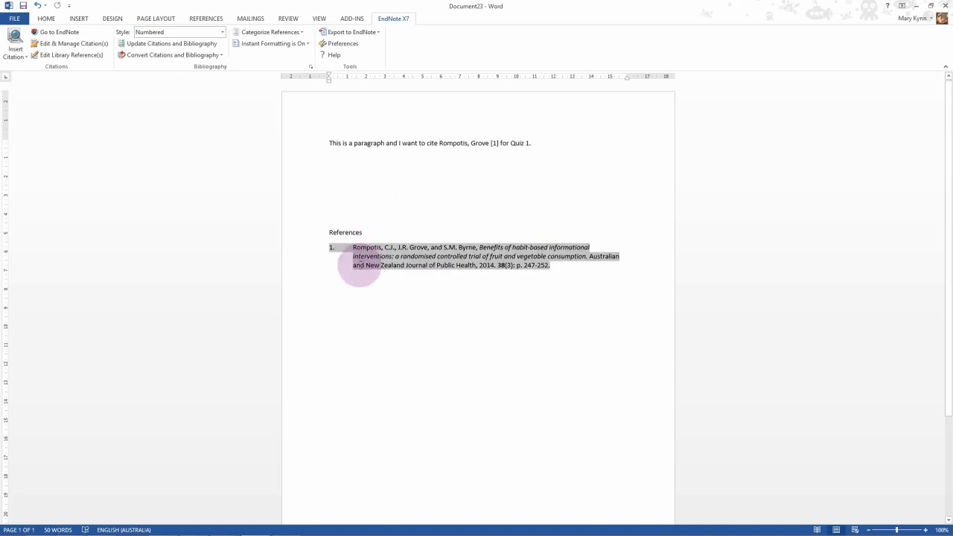
{"action": "left_click", "coordinate": [362, 253]}
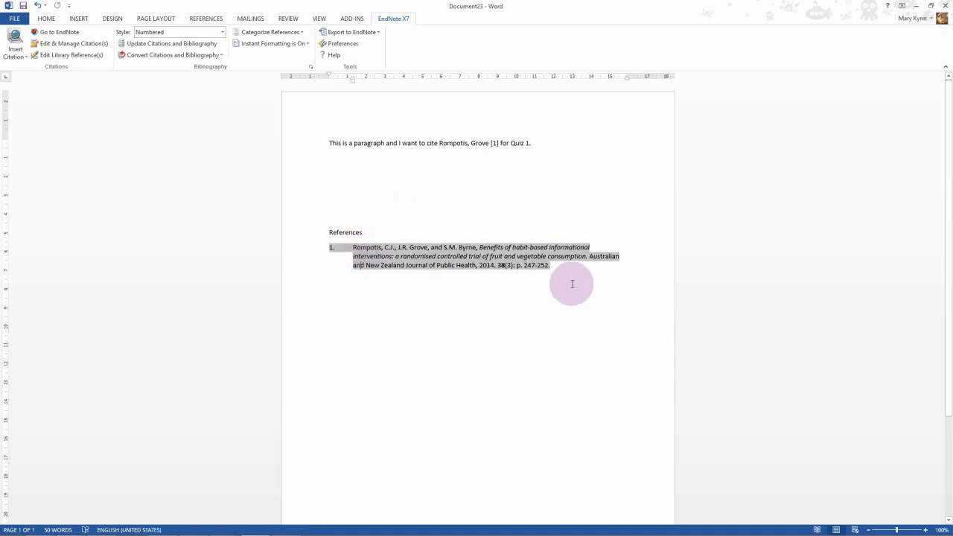